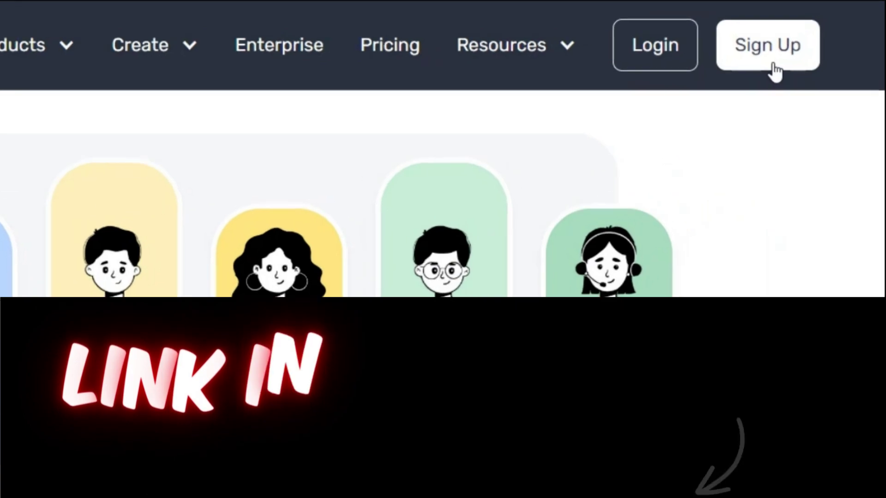
- Sign up for Murf and start a blank audio project titled My Awesome Project in folder ai
{"action": "left_click", "coordinate": [773, 66]}
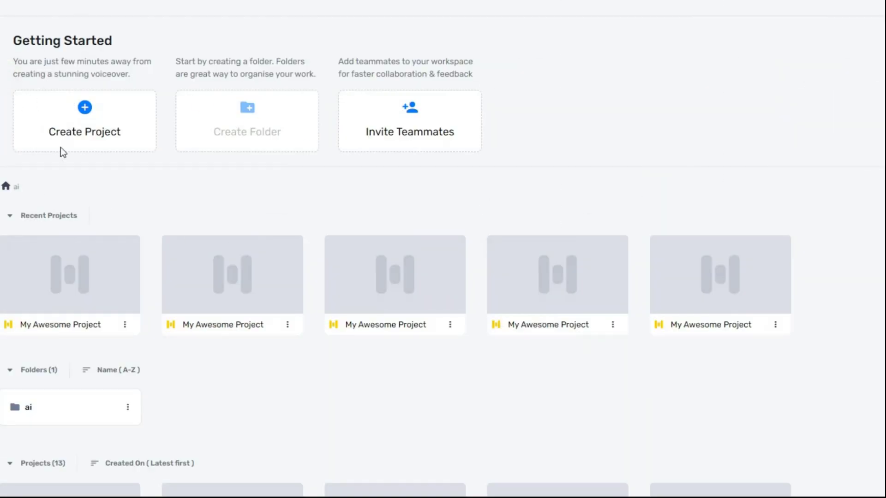
{"action": "left_click", "coordinate": [65, 135]}
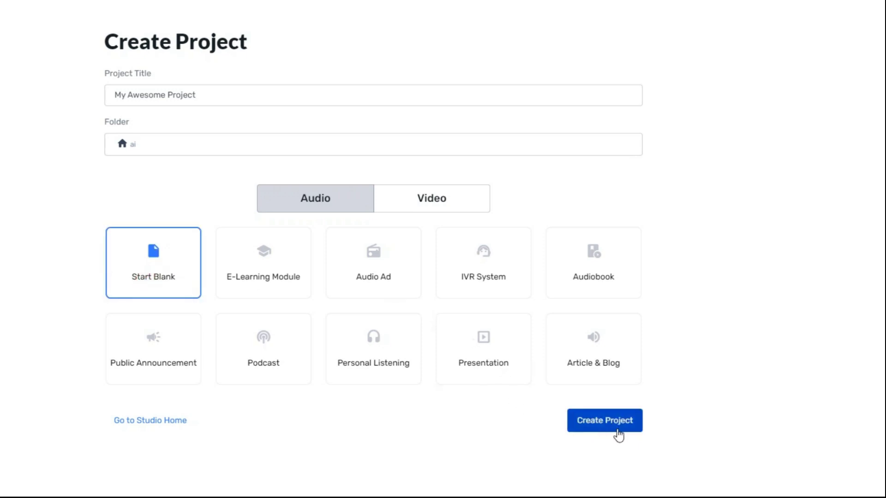
- Create the blank audio project, then browse down the channel's full video list
{"action": "left_click", "coordinate": [603, 431]}
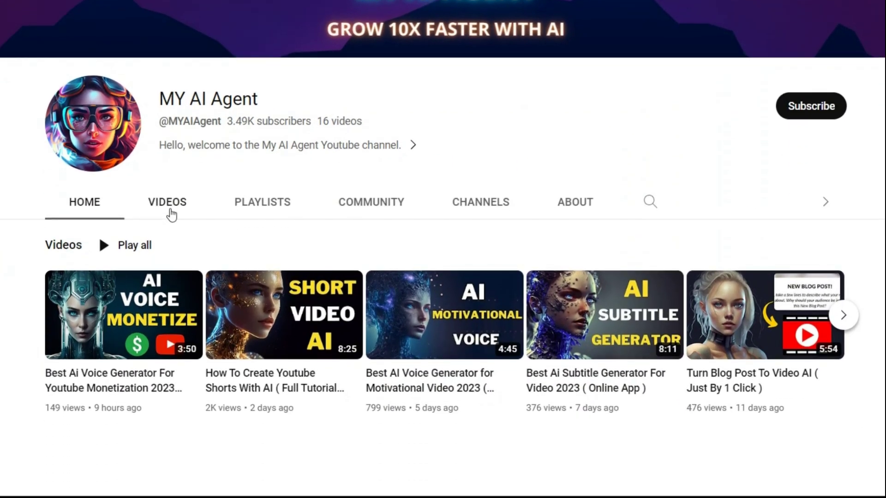
{"action": "left_click", "coordinate": [168, 203]}
{"action": "scroll", "coordinate": [170, 212], "scroll_direction": "down", "scroll_amount": 3}
{"action": "scroll", "coordinate": [443, 249], "scroll_direction": "down", "scroll_amount": 5}
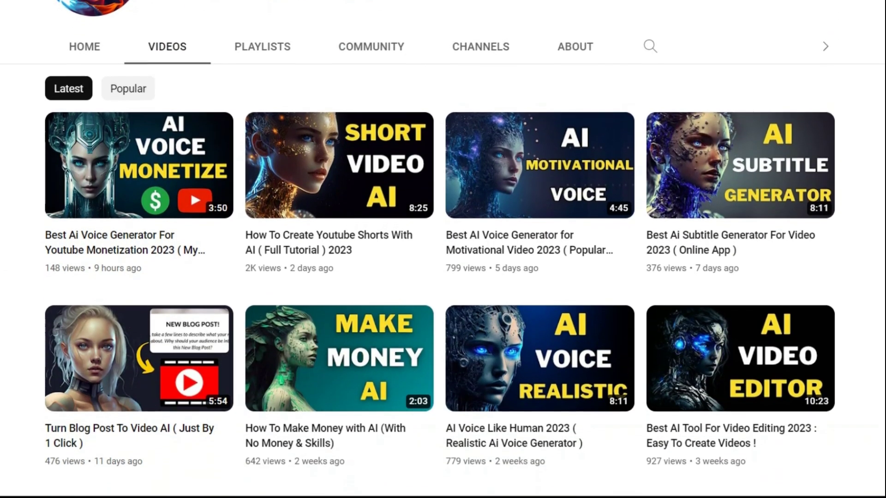
{"action": "scroll", "coordinate": [443, 249], "scroll_direction": "down", "scroll_amount": 5}
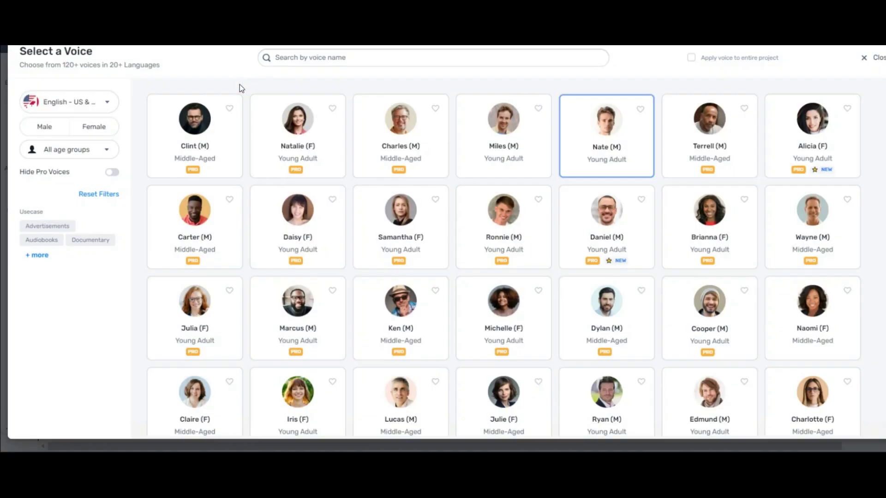
- Check the language list and extra use-case tags, preview Nate, and assign Nate (M) to the block
{"action": "scroll", "coordinate": [613, 201], "scroll_direction": "down", "scroll_amount": 5}
{"action": "scroll", "coordinate": [613, 263], "scroll_direction": "up", "scroll_amount": 5}
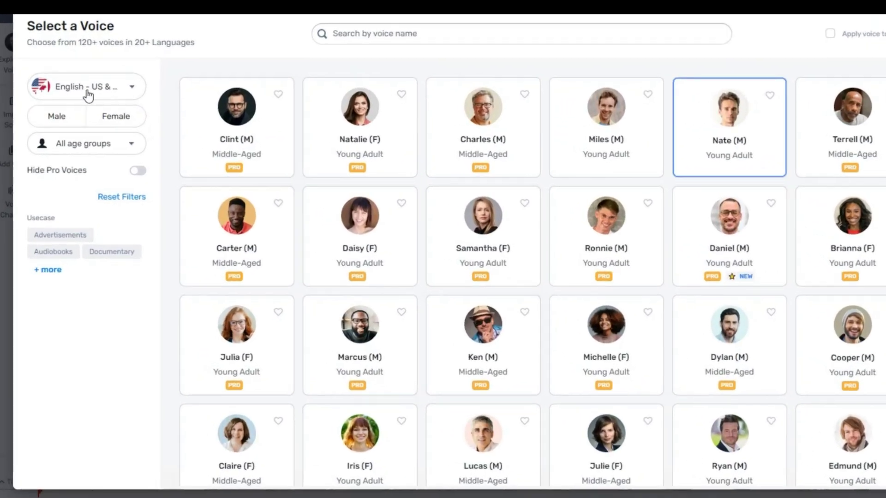
{"action": "left_click", "coordinate": [88, 95]}
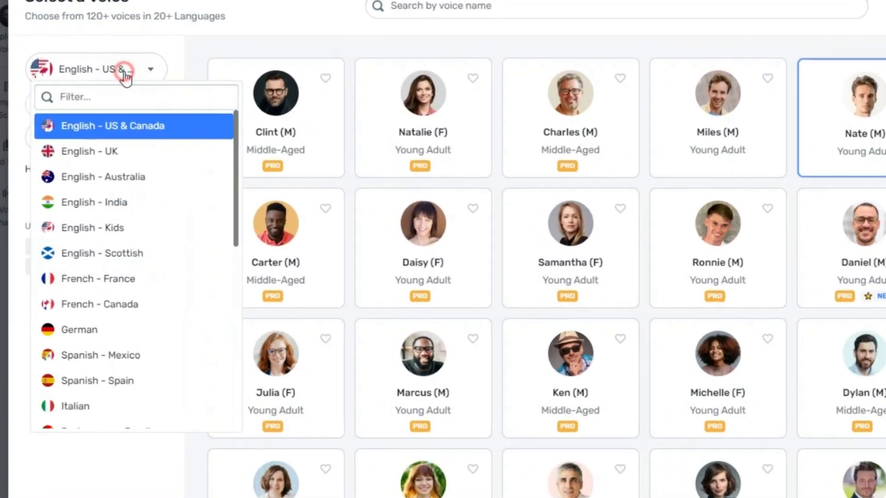
{"action": "left_click", "coordinate": [116, 87]}
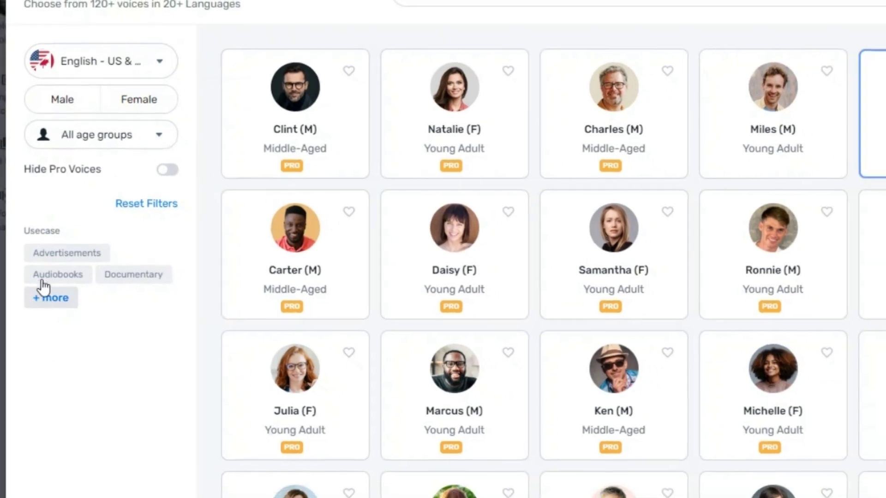
{"action": "left_click", "coordinate": [52, 307]}
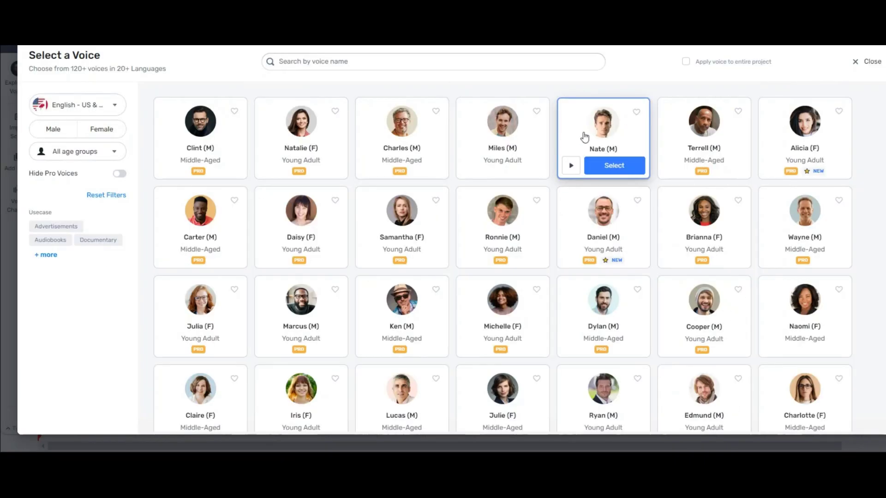
{"action": "left_click", "coordinate": [571, 172]}
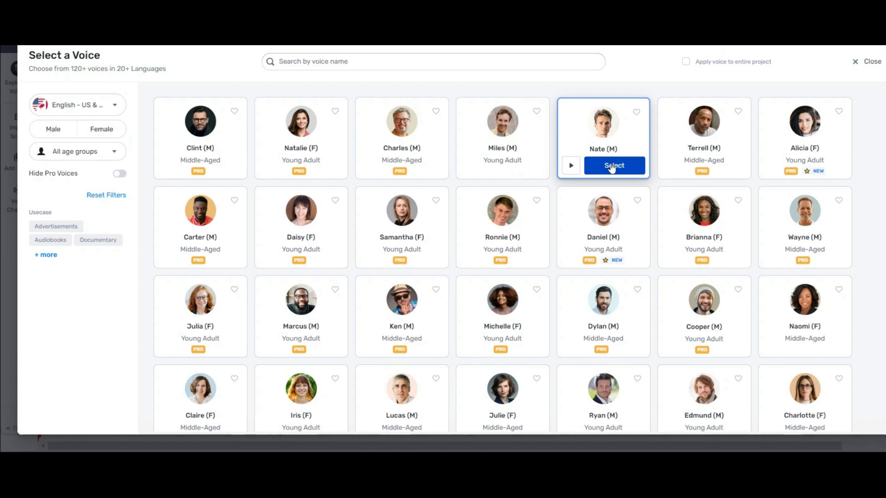
{"action": "left_click", "coordinate": [611, 167]}
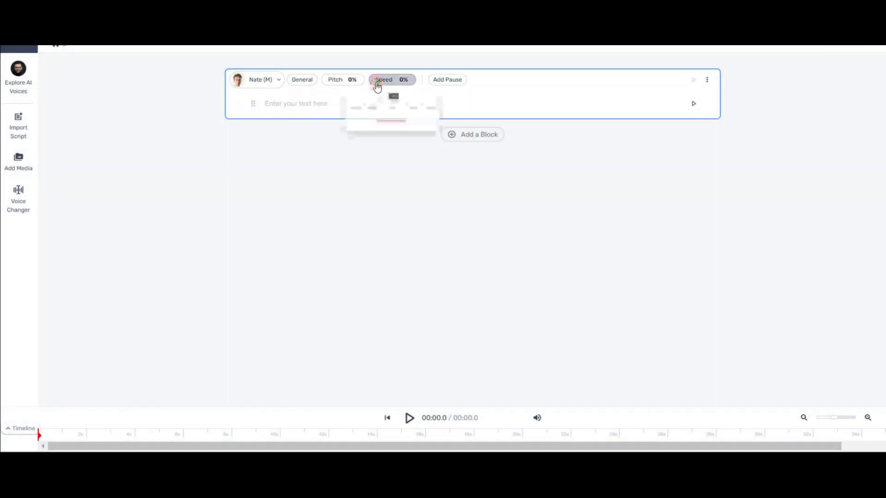
- Reopen the voice list and play the English - UK voice Peter (M) sample
{"action": "left_click", "coordinate": [258, 82]}
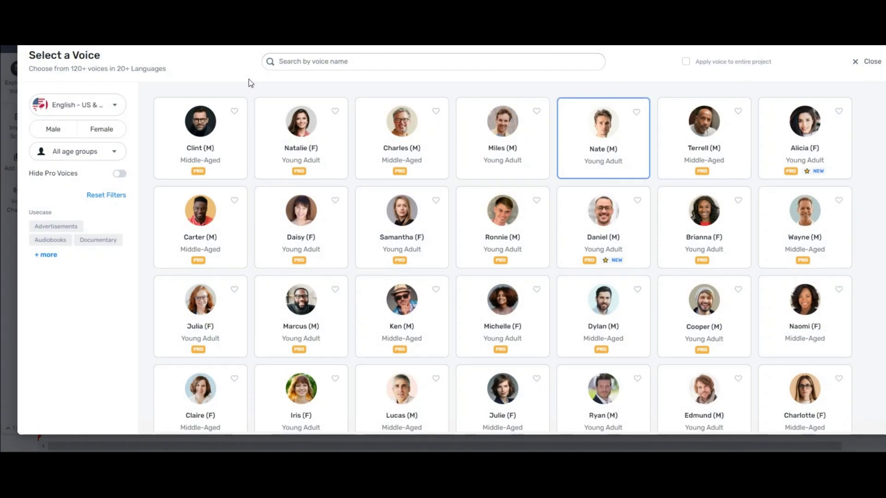
{"action": "scroll", "coordinate": [507, 194], "scroll_direction": "down", "scroll_amount": 15}
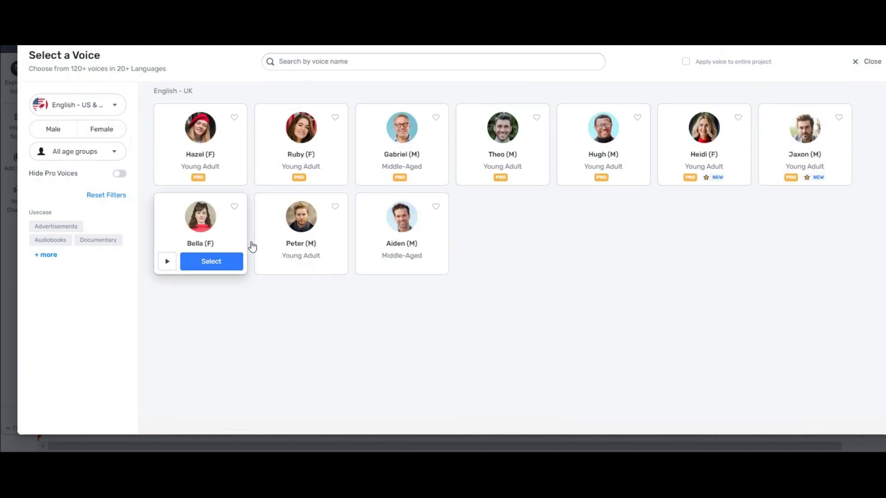
{"action": "left_click", "coordinate": [273, 263]}
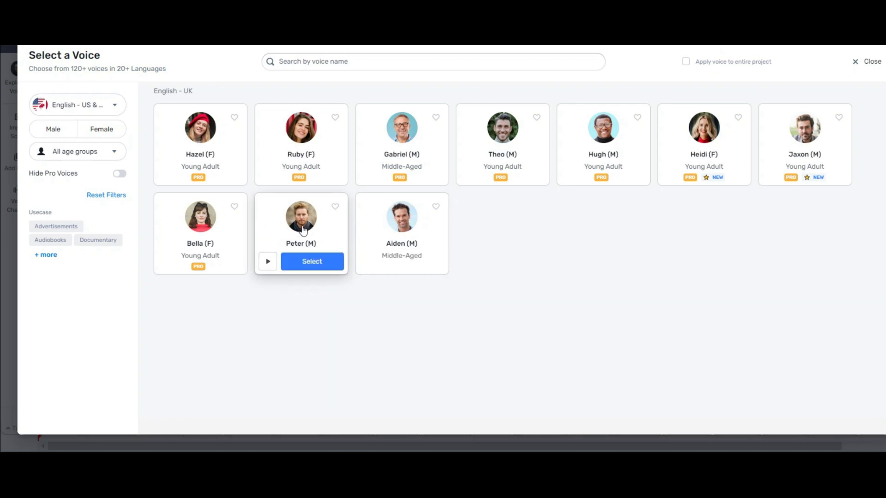
{"action": "scroll", "coordinate": [465, 305], "scroll_direction": "up", "scroll_amount": 10}
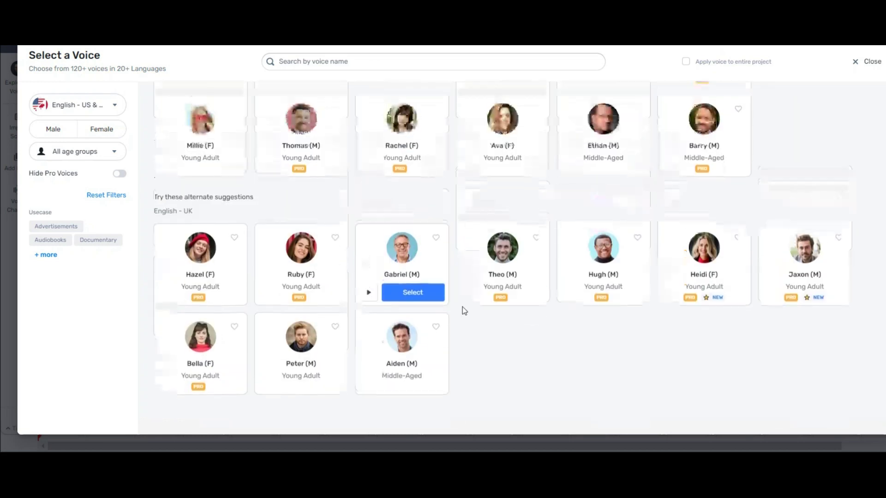
{"action": "scroll", "coordinate": [451, 314], "scroll_direction": "up", "scroll_amount": 2}
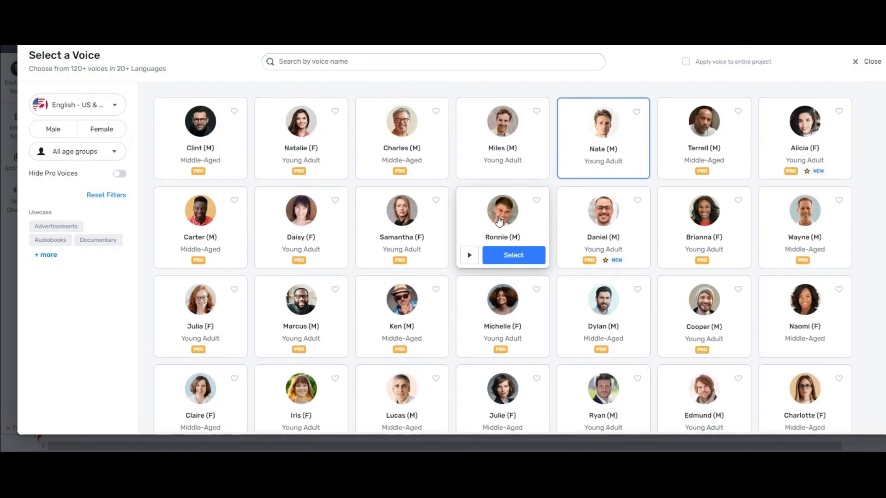
- Play Ronnie's and Carter's samples, then make Carter (M) the block's voice
{"action": "left_click", "coordinate": [465, 261]}
{"action": "left_click", "coordinate": [167, 255]}
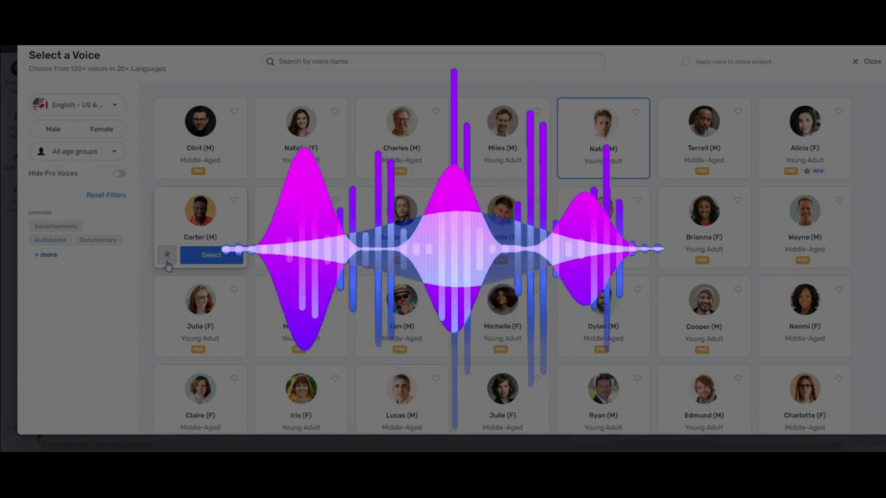
{"action": "left_click", "coordinate": [167, 255]}
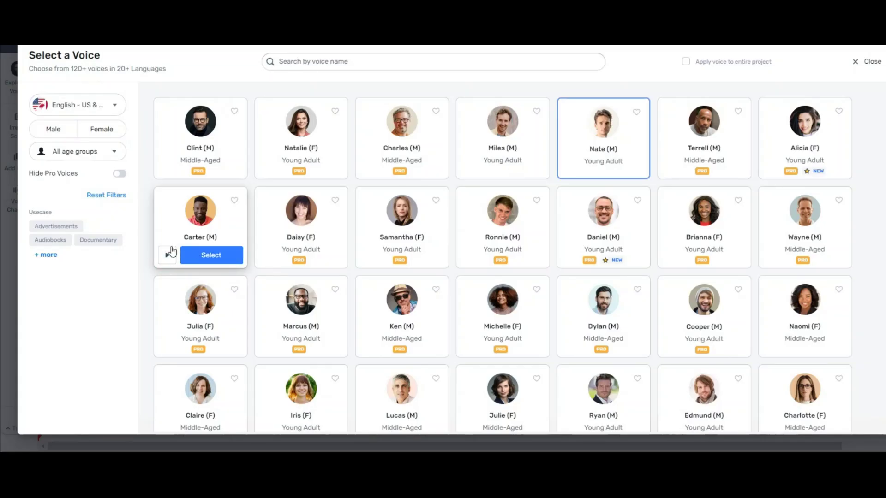
{"action": "left_click", "coordinate": [212, 255]}
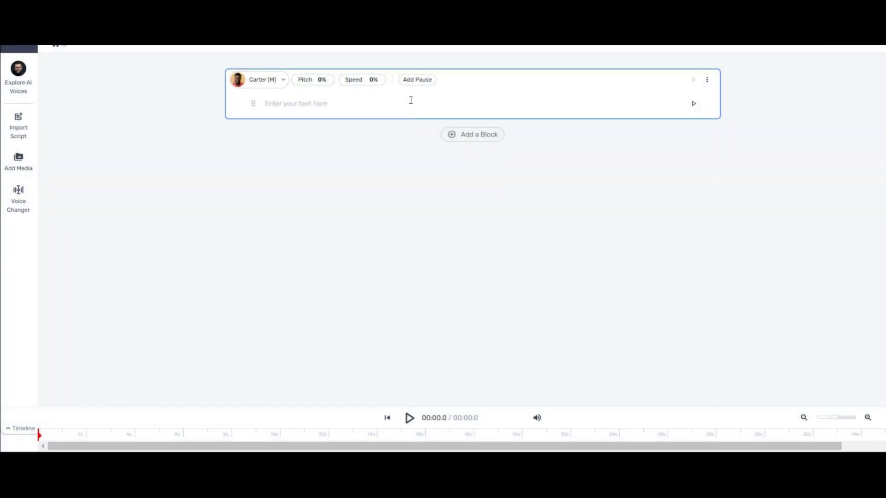
- Lower the voice block's pitch to -12%
{"action": "left_click", "coordinate": [312, 83]}
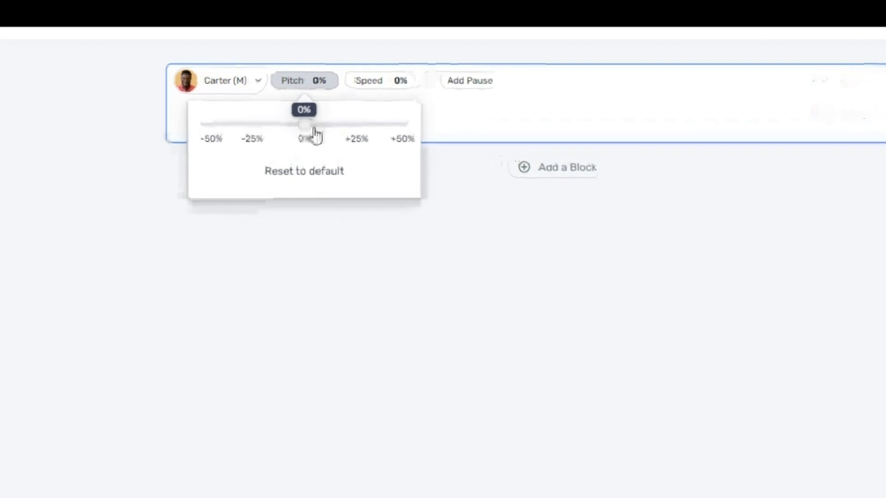
{"action": "left_click_drag", "start_coordinate": [316, 136], "coordinate": [280, 137]}
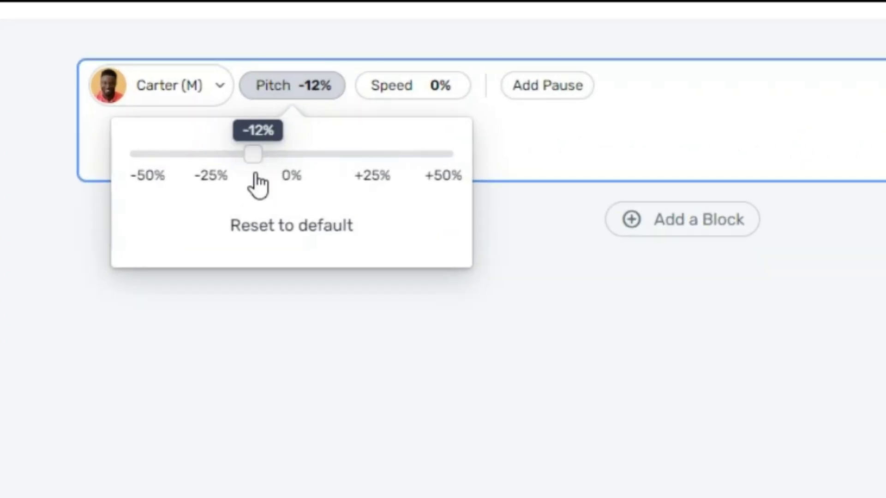
{"action": "left_click", "coordinate": [42, 147]}
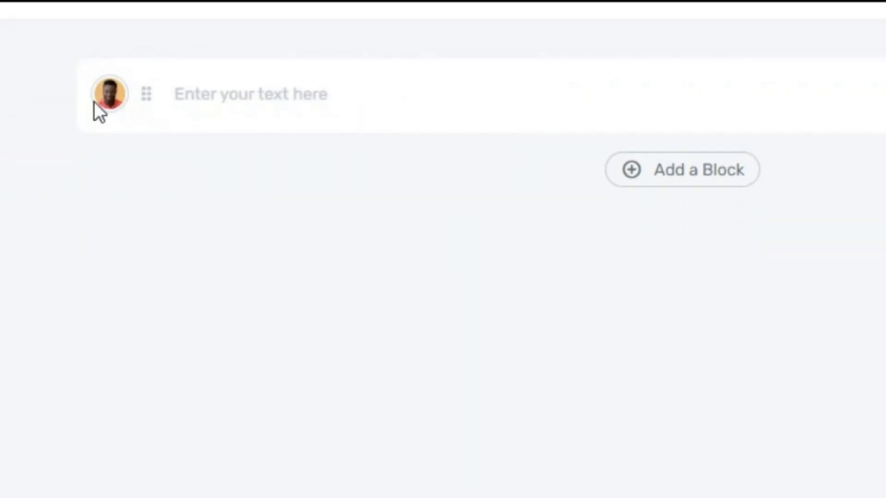
- Bring up the Select a Voice panel for the block from the narrator avatar
{"action": "left_click", "coordinate": [110, 97]}
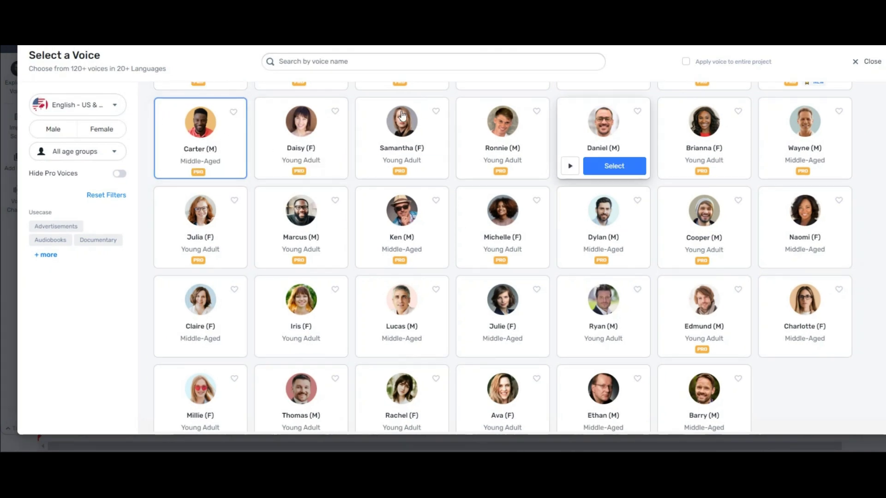
{"action": "scroll", "coordinate": [250, 133], "scroll_direction": "down", "scroll_amount": 3}
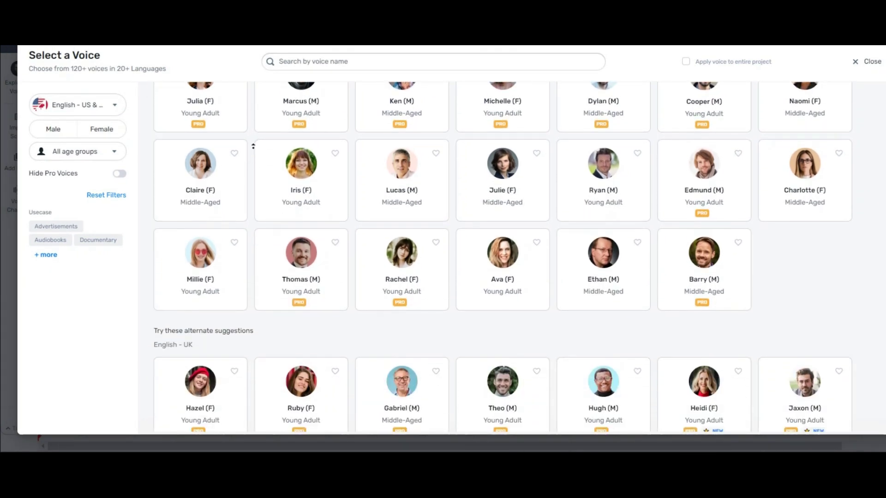
{"action": "scroll", "coordinate": [254, 143], "scroll_direction": "up", "scroll_amount": 1}
{"action": "scroll", "coordinate": [253, 134], "scroll_direction": "up", "scroll_amount": 2}
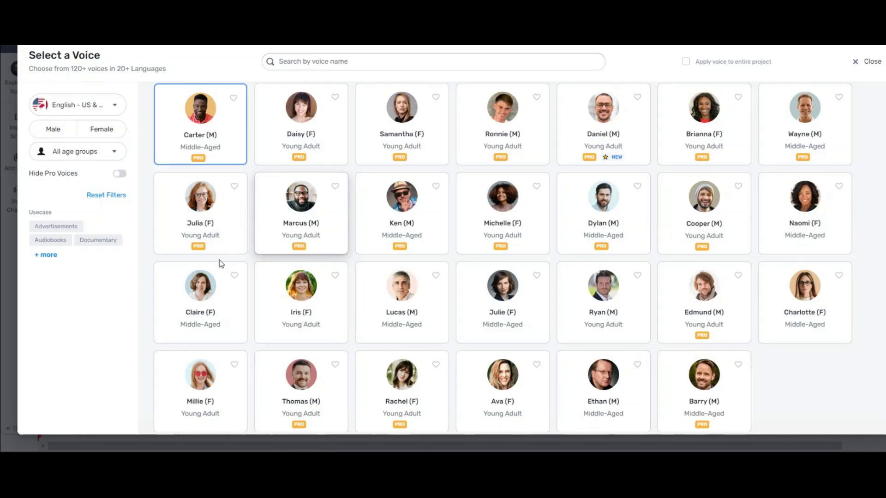
- Filter the voice list to Female voices, keeping English - US as the language
{"action": "left_click", "coordinate": [101, 131]}
{"action": "left_click", "coordinate": [97, 113]}
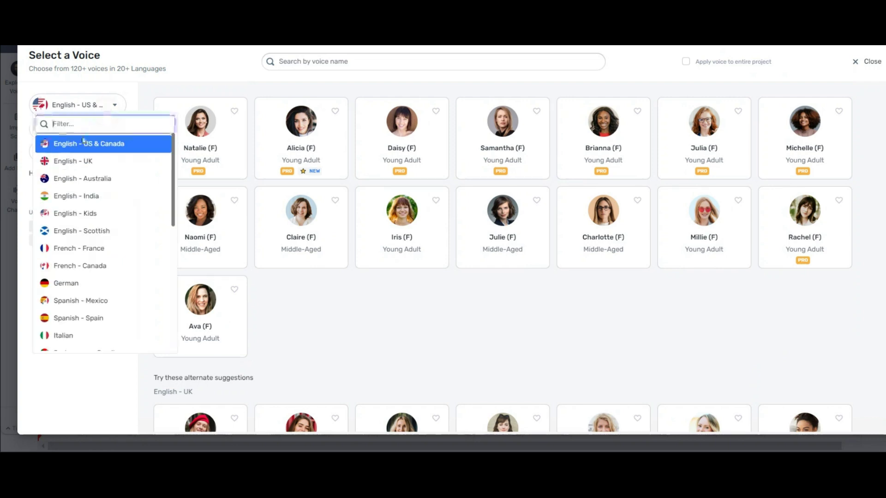
{"action": "left_click", "coordinate": [85, 147]}
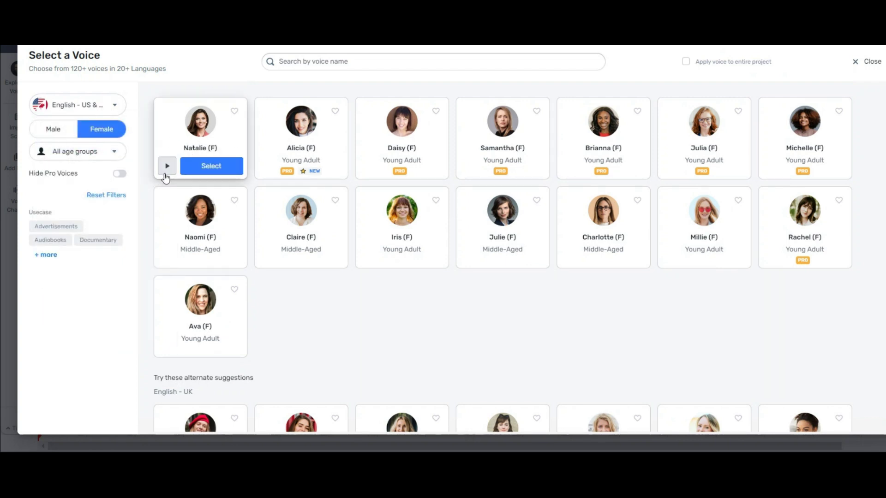
- Play the Natalie, Brianna and Claire voice samples
{"action": "left_click", "coordinate": [166, 171]}
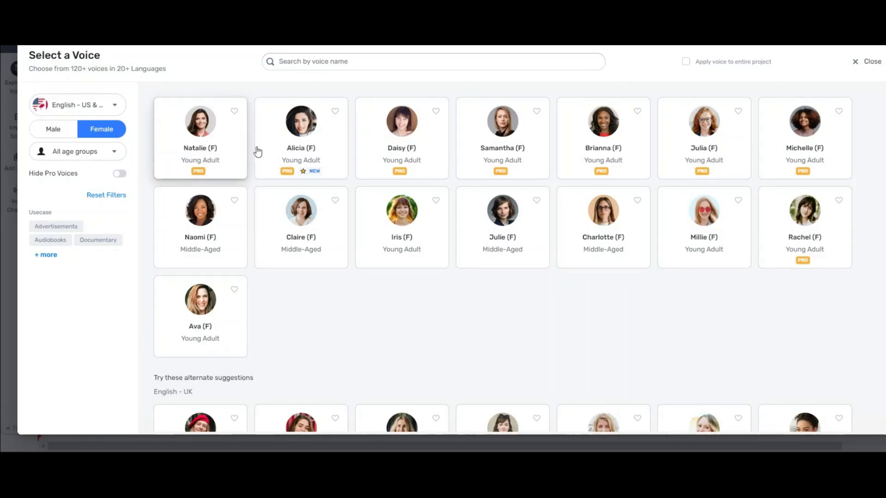
{"action": "mouse_move", "coordinate": [199, 129]}
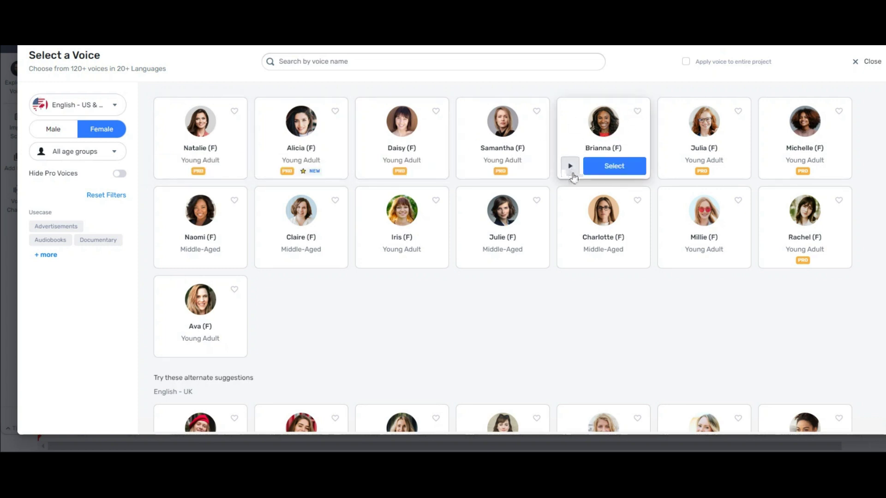
{"action": "left_click", "coordinate": [570, 175]}
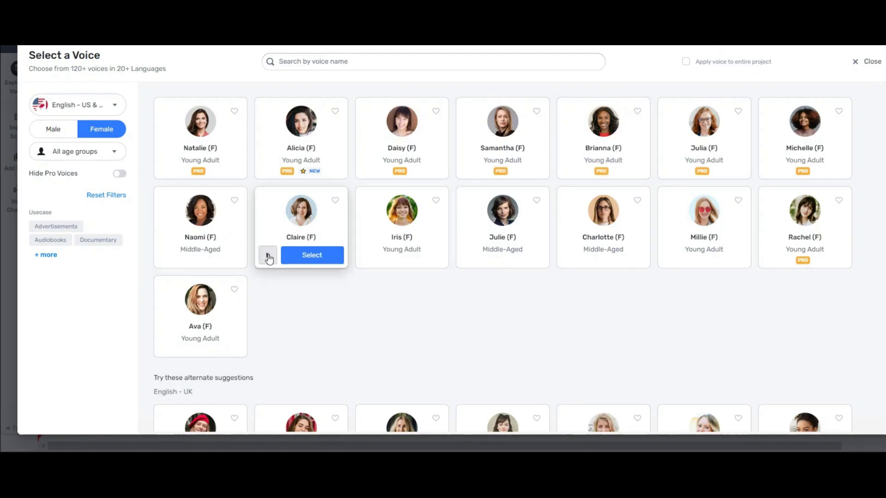
{"action": "left_click", "coordinate": [268, 256]}
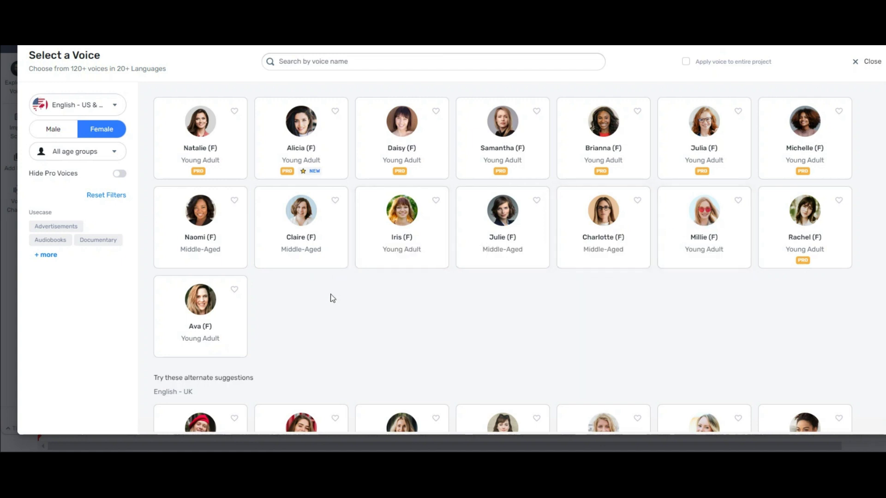
- Browse the UK and Australian voice suggestions and choose Ava (F) for the block
{"action": "scroll", "coordinate": [291, 280], "scroll_direction": "down", "scroll_amount": 3}
{"action": "scroll", "coordinate": [300, 196], "scroll_direction": "down", "scroll_amount": 3}
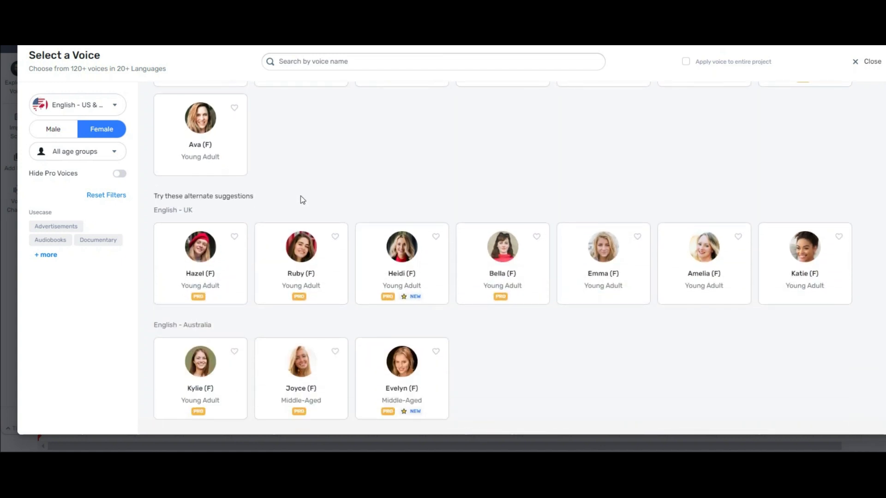
{"action": "mouse_move", "coordinate": [295, 242]}
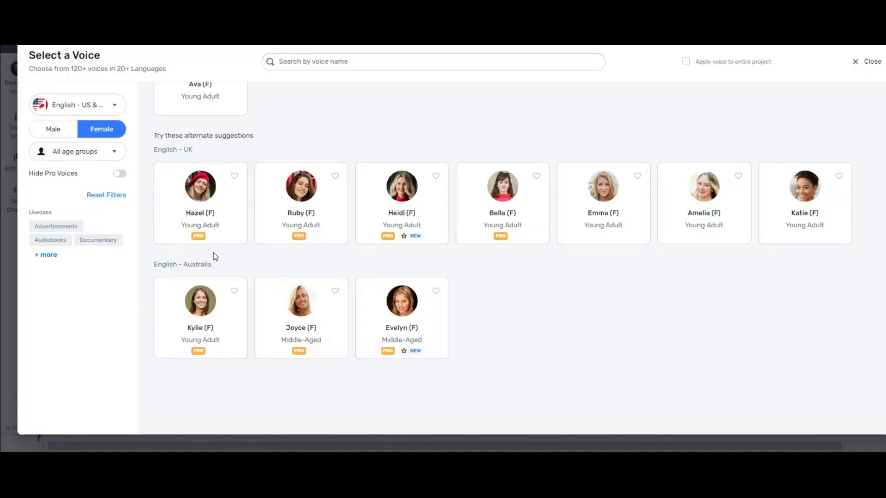
{"action": "scroll", "coordinate": [272, 256], "scroll_direction": "up", "scroll_amount": 5}
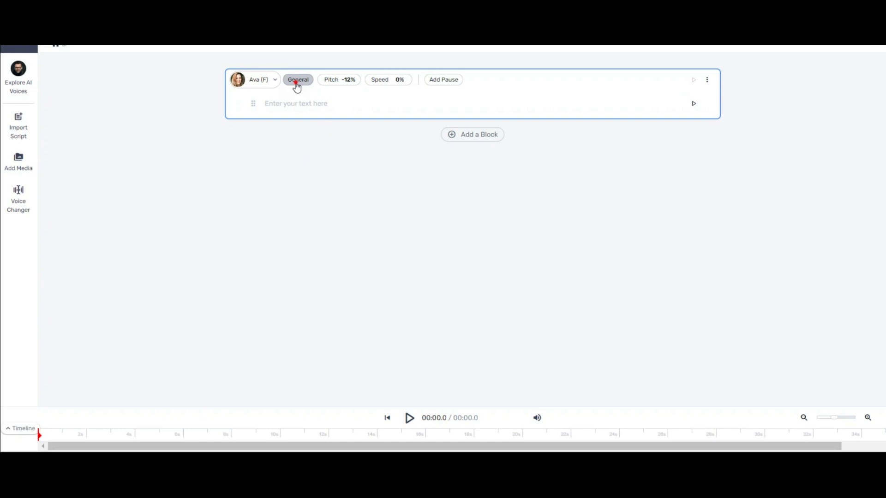
- Look over the speaking styles list and replay Ava's voice sample
{"action": "left_click", "coordinate": [296, 81]}
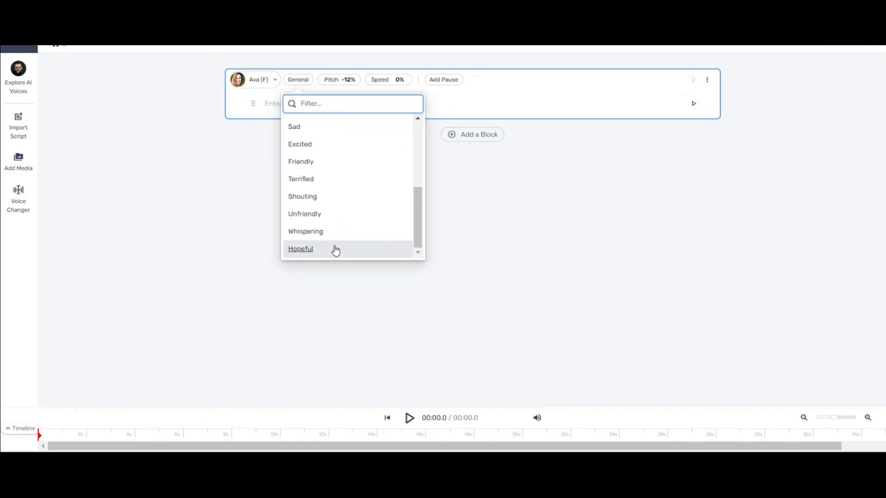
{"action": "left_click", "coordinate": [230, 81]}
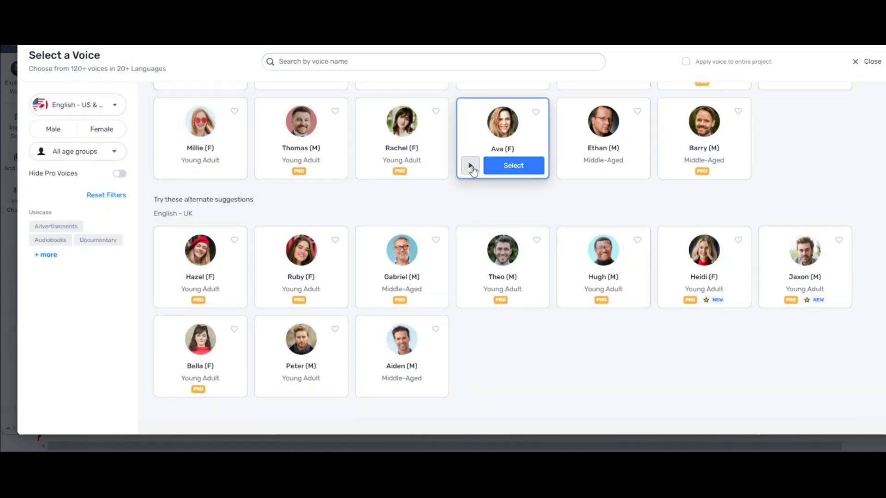
{"action": "left_click", "coordinate": [471, 166]}
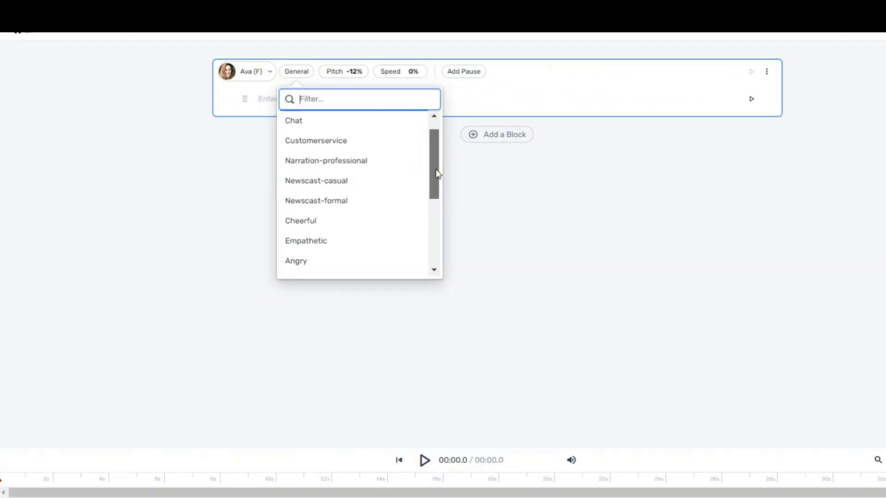
- Scroll through the style list and confirm the block's pitch is still -12%
{"action": "left_click_drag", "start_coordinate": [447, 204], "coordinate": [443, 258]}
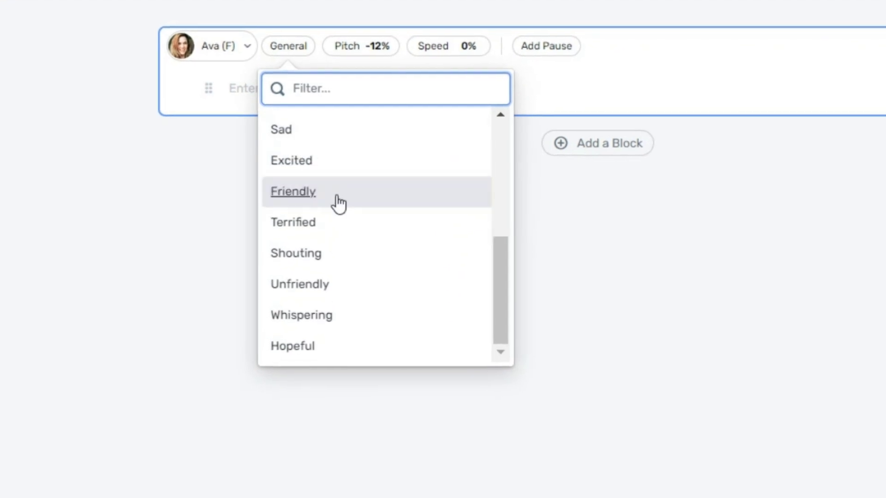
{"action": "scroll", "coordinate": [333, 270], "scroll_direction": "up", "scroll_amount": 3}
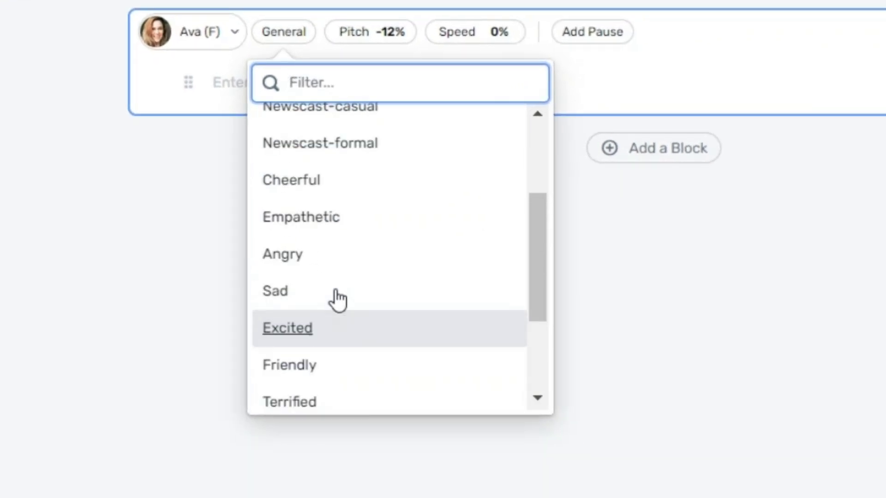
{"action": "scroll", "coordinate": [338, 299], "scroll_direction": "up", "scroll_amount": 4}
{"action": "left_click", "coordinate": [371, 32]}
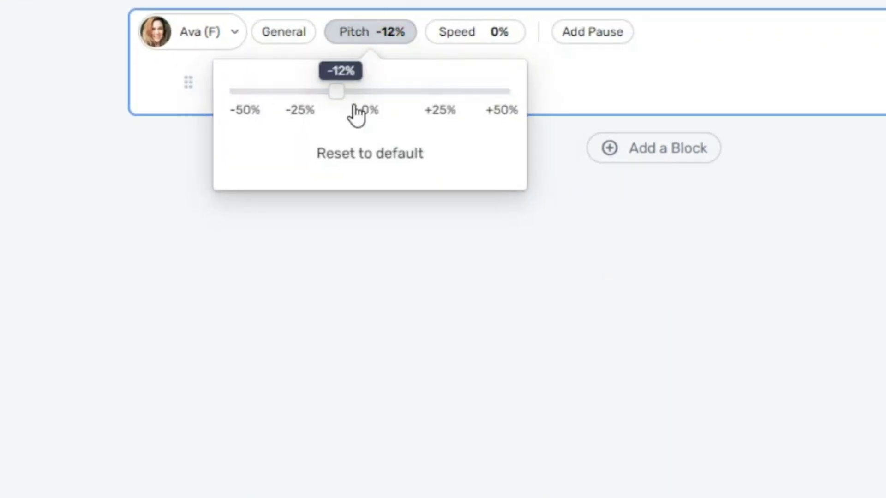